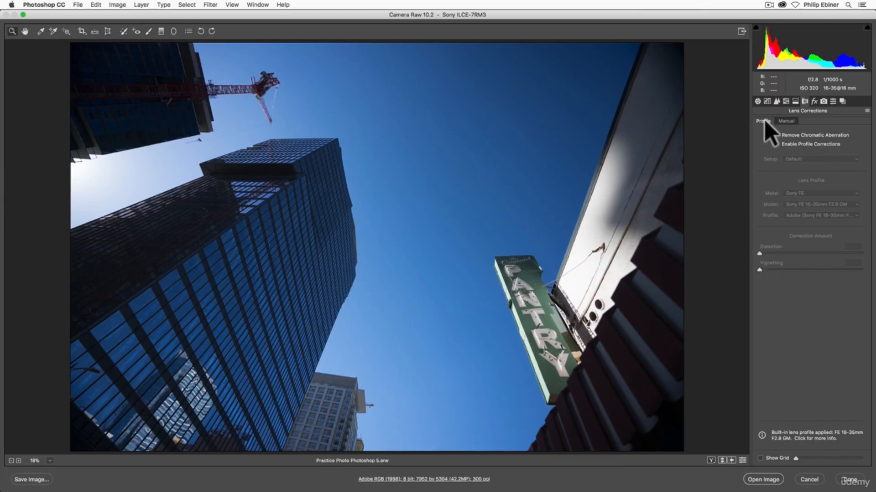
Enable the lens profile corrections, comparing the photo with and without them, and look through the list of lens makes.
click(775, 144)
click(776, 143)
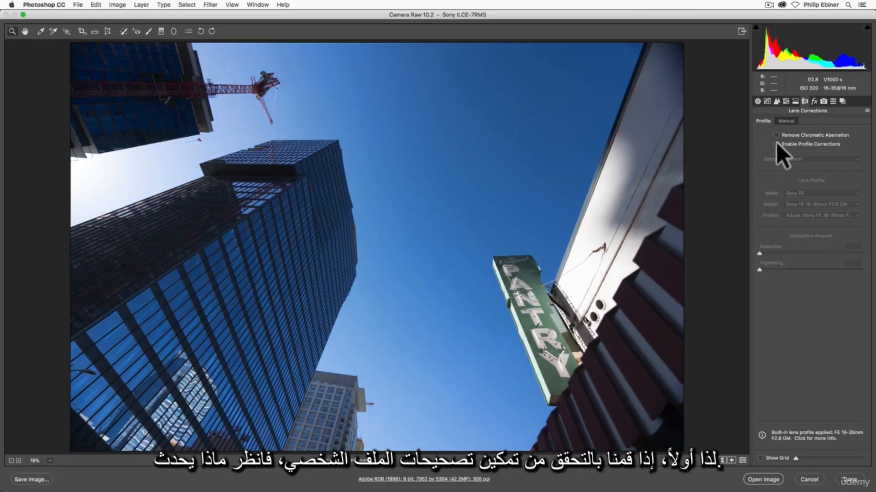
click(776, 143)
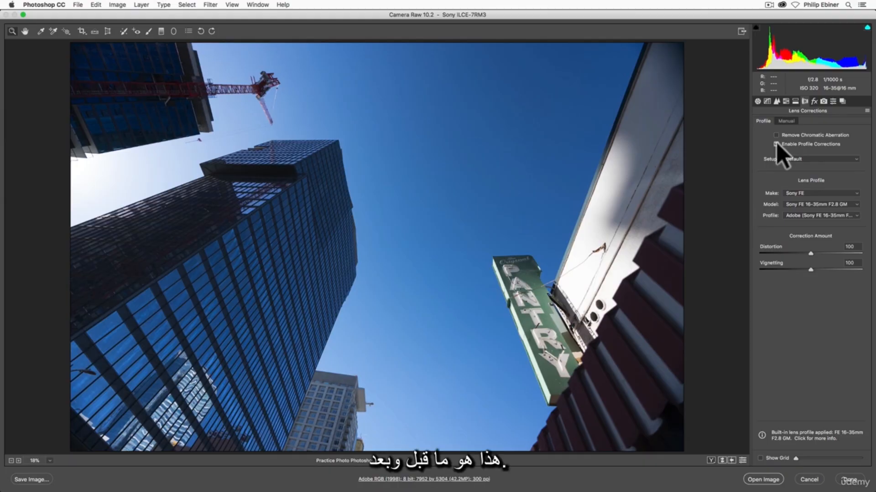
click(776, 143)
click(776, 144)
click(775, 143)
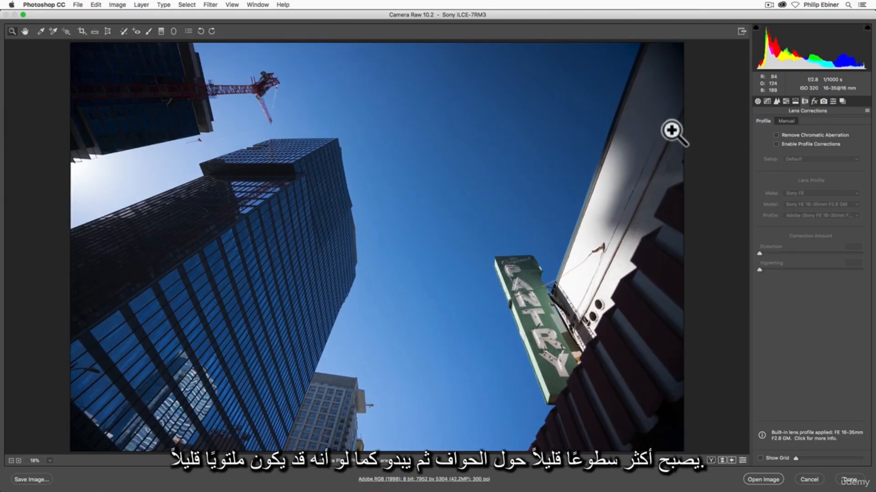
click(776, 144)
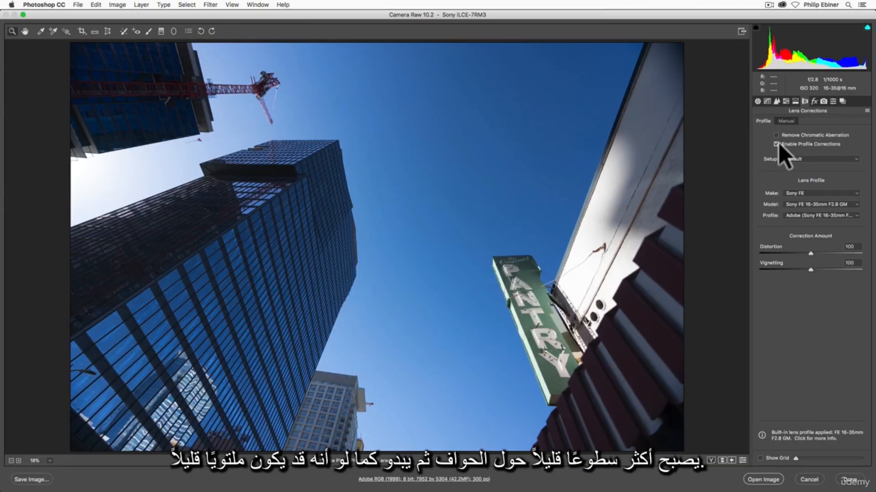
click(775, 144)
click(776, 143)
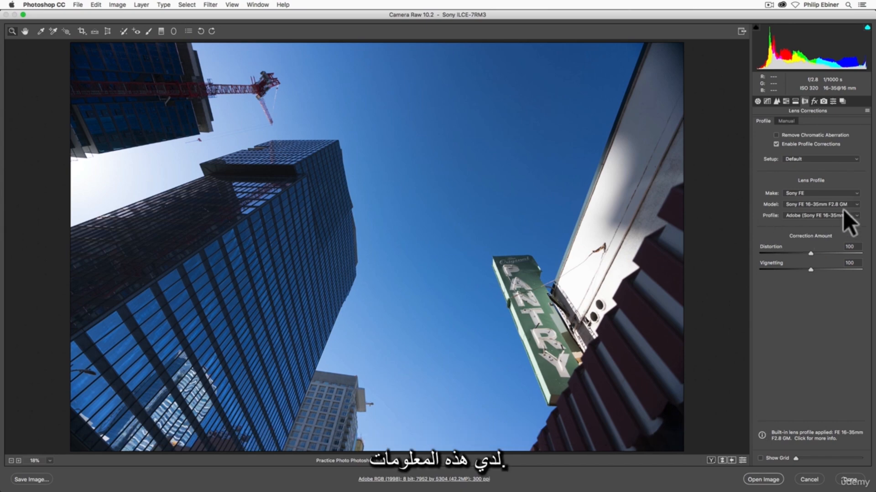
click(799, 192)
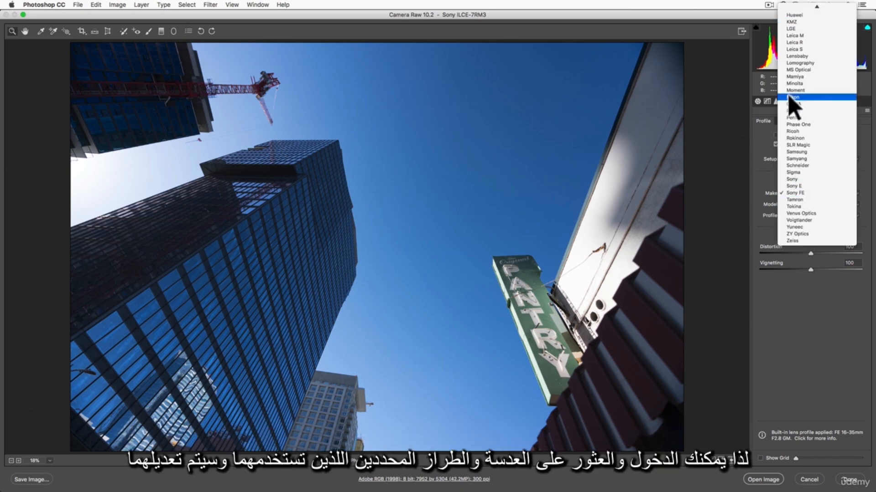
click(757, 171)
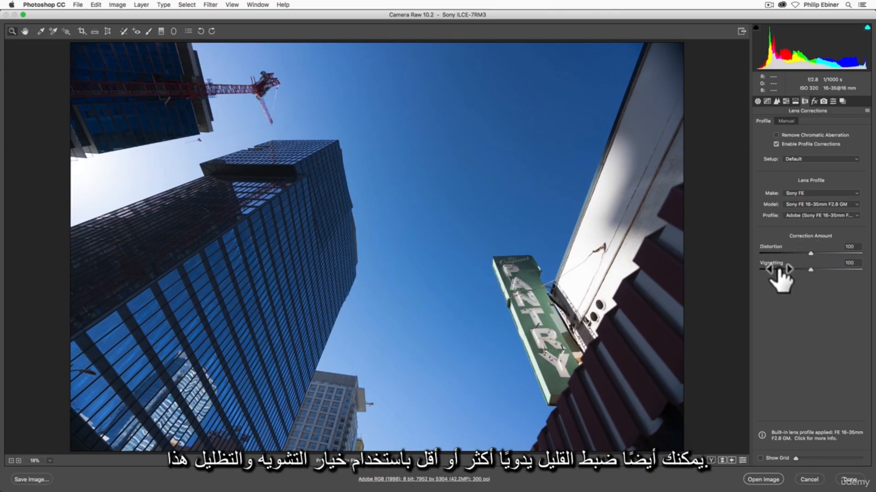
Try a vignetting correction amount of 0 and a distortion correction amount of 200, resetting each to 100.
mouse_move(812, 270)
mouse_down()
mouse_move(746, 270)
mouse_move(822, 269)
mouse_up()
double_click(822, 269)
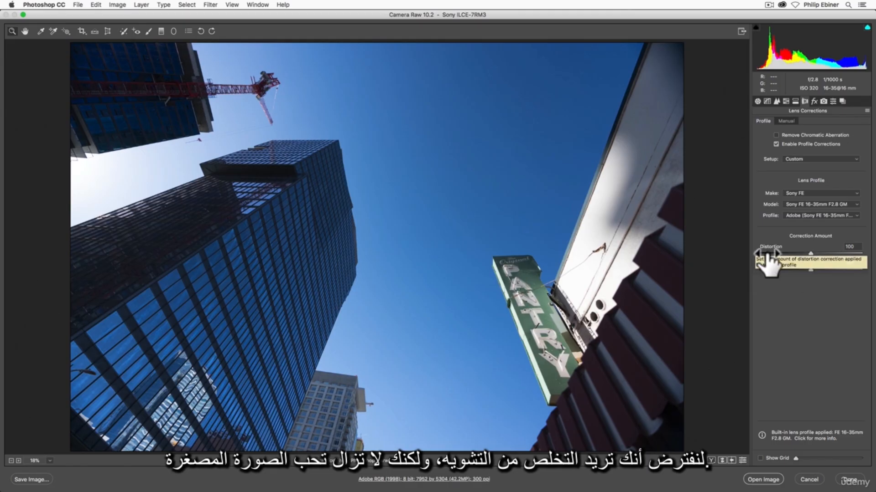
drag(810, 270, 733, 269)
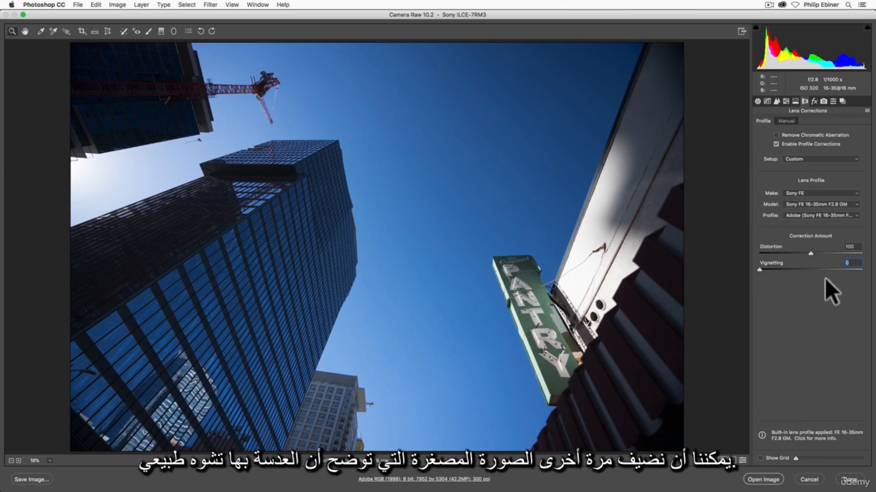
double_click(759, 270)
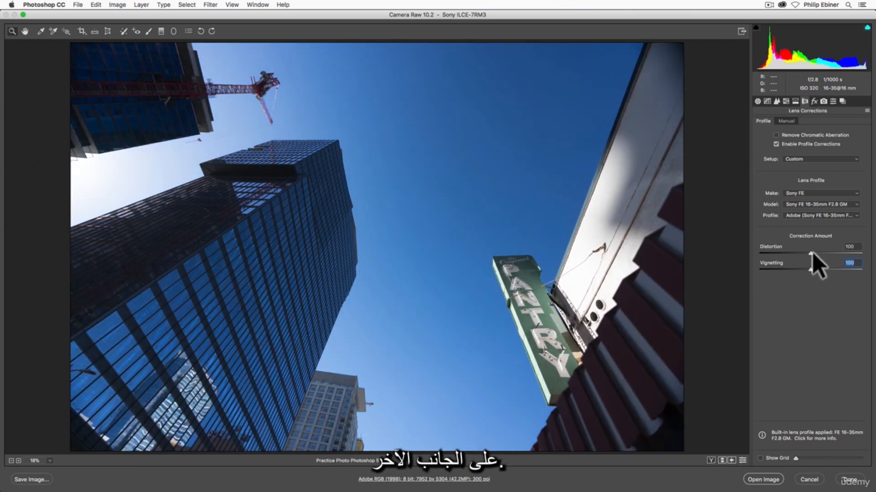
drag(810, 252, 872, 258)
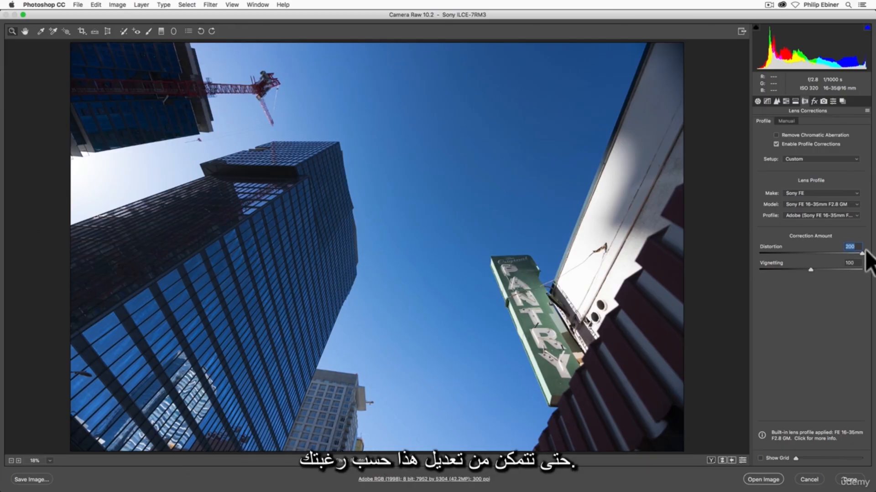
double_click(862, 254)
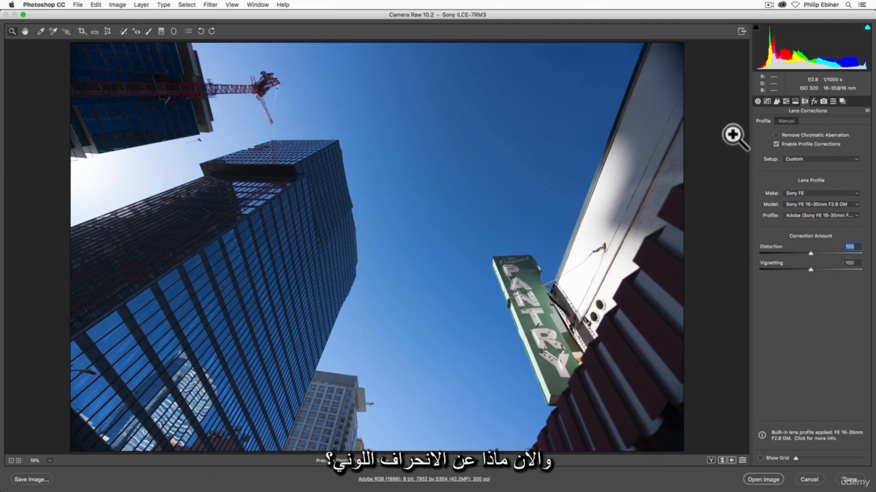
Enable Remove Chromatic Aberration, comparing the gray building's roof edge up close with and without it.
click(350, 160)
click(379, 277)
click(364, 416)
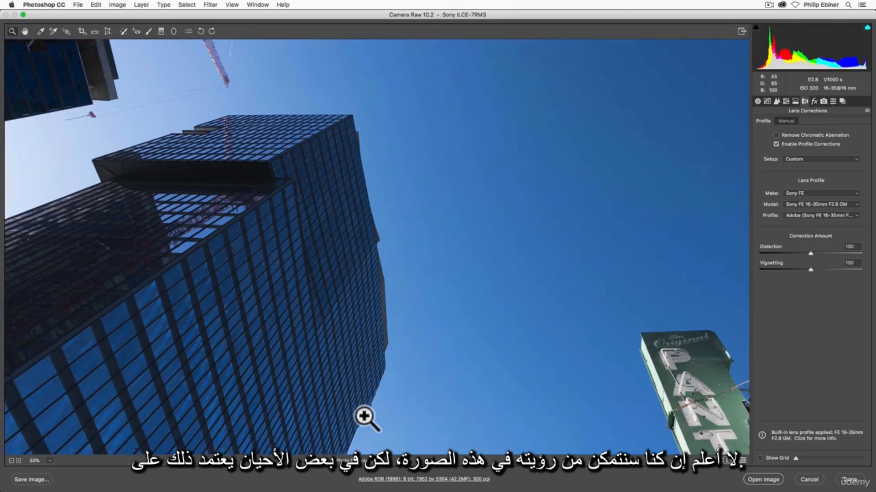
click(322, 402)
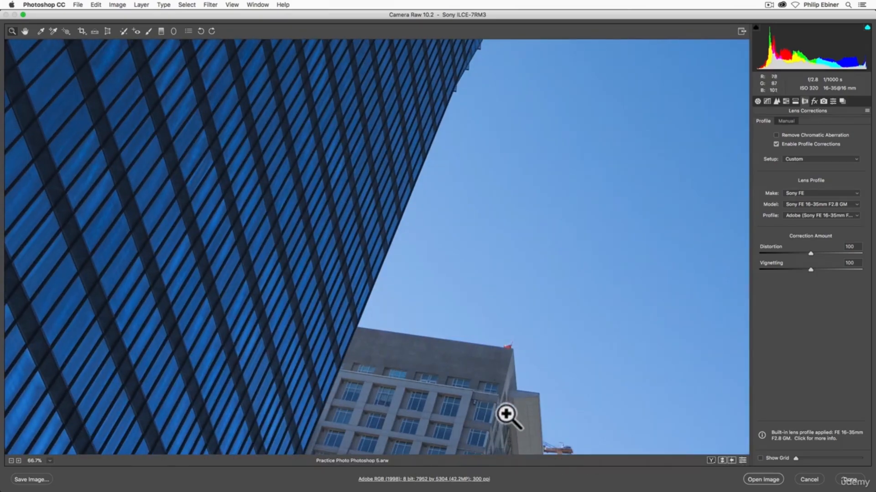
click(438, 354)
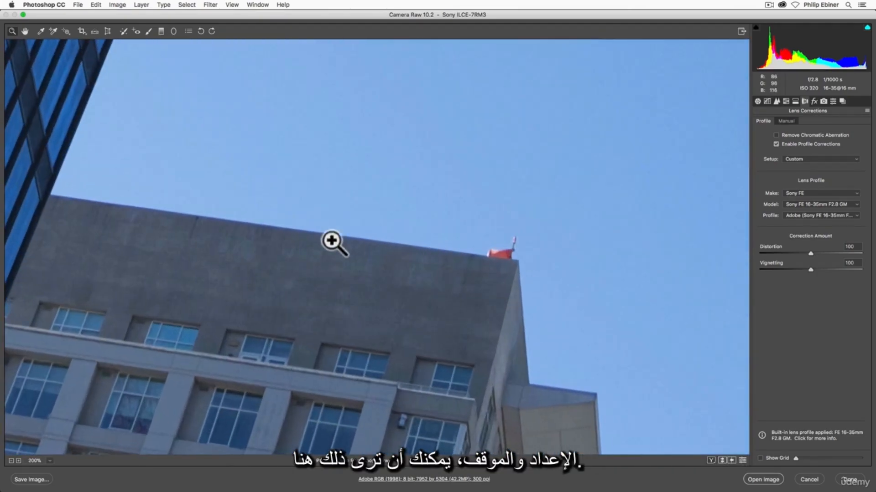
click(285, 230)
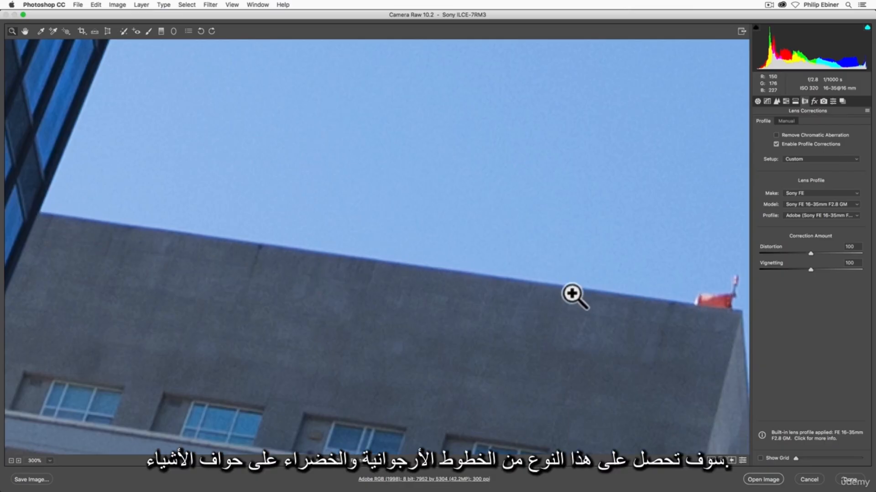
click(775, 135)
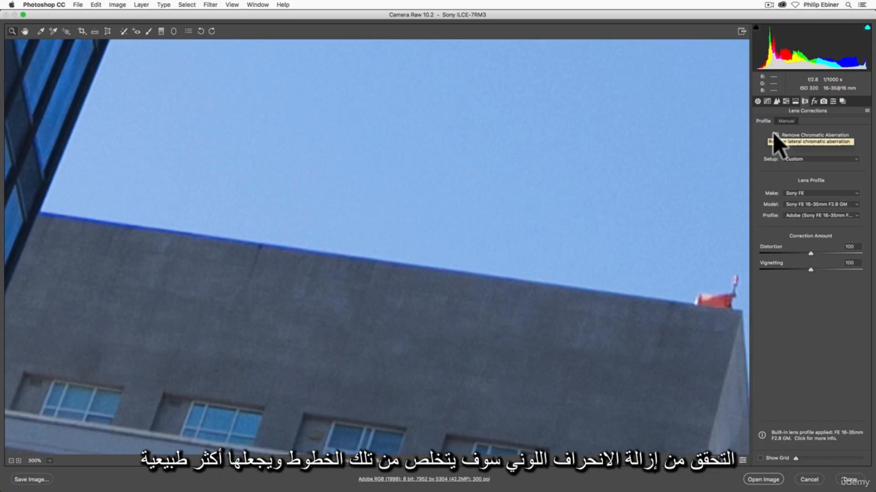
click(775, 135)
click(775, 134)
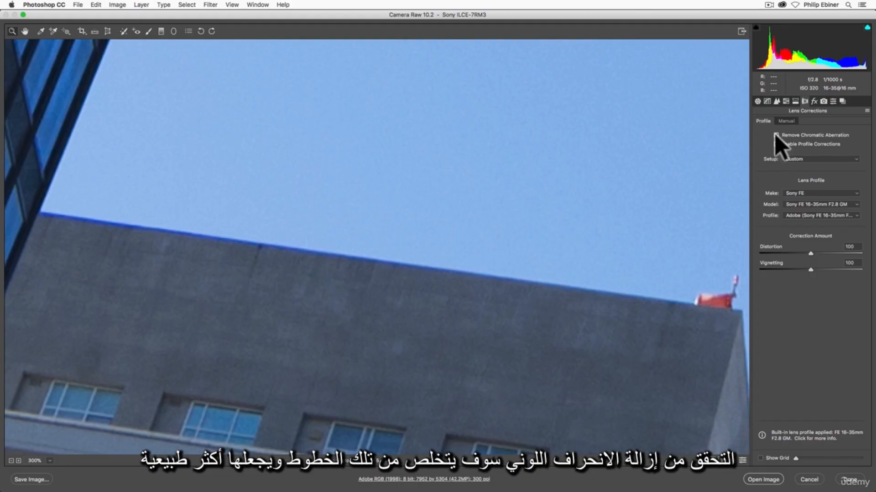
click(775, 134)
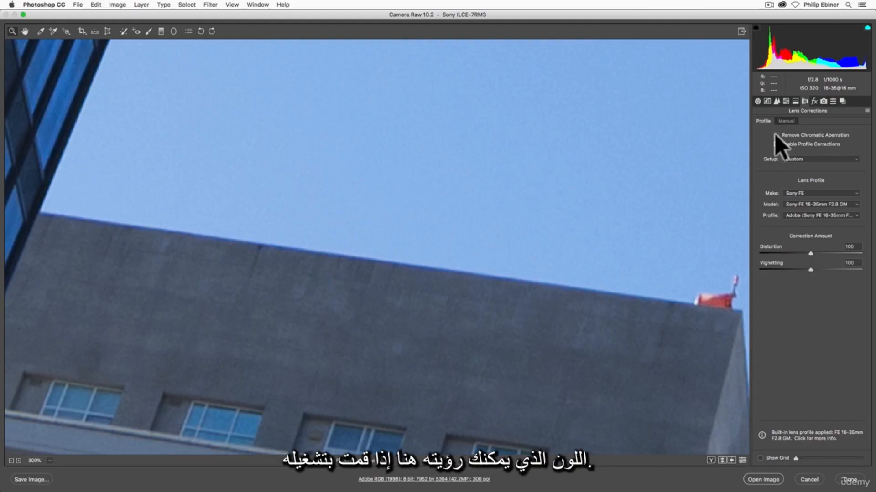
click(775, 135)
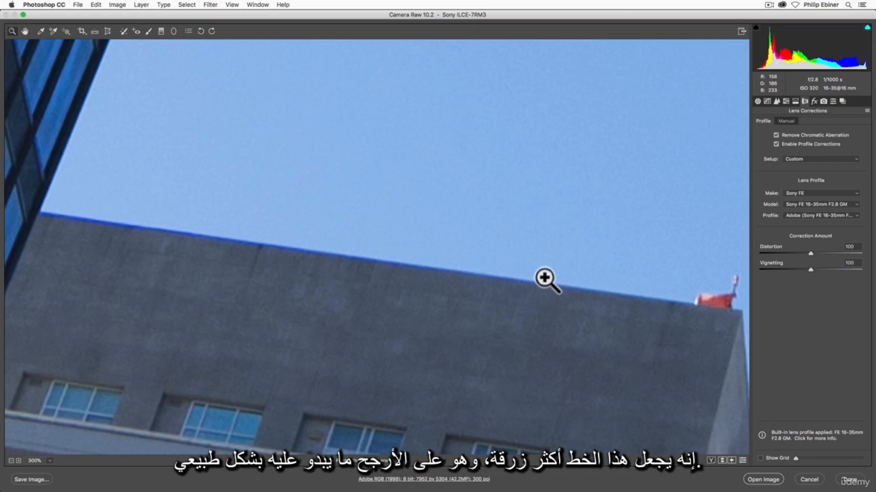
Inspect the edges of the PANTRY sign's letters for colour fringing and disable Remove Chromatic Aberration.
key(alt)
alt+click(493, 274)
alt+click(514, 280)
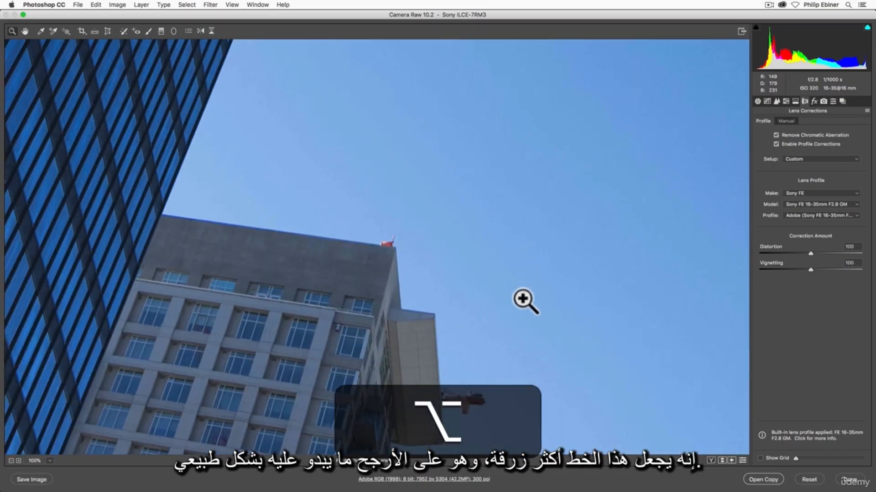
alt+click(520, 298)
alt+click(378, 346)
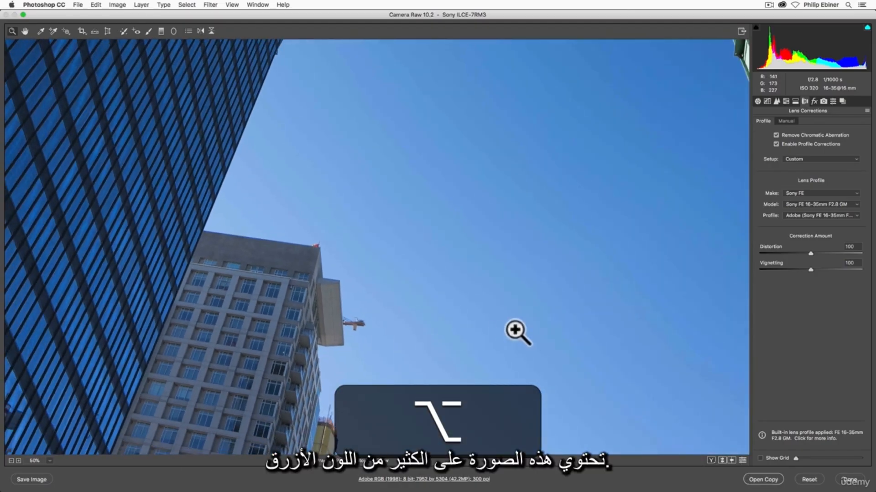
alt+click(517, 332)
click(571, 206)
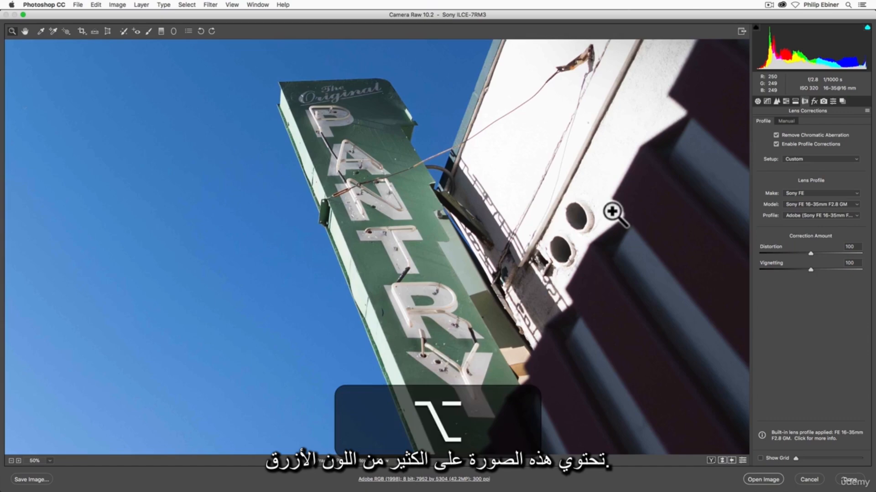
click(401, 297)
click(370, 287)
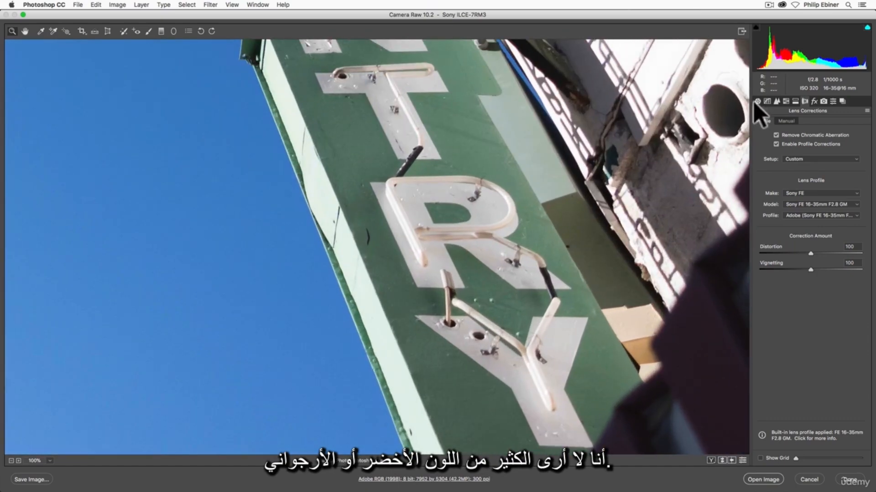
click(776, 135)
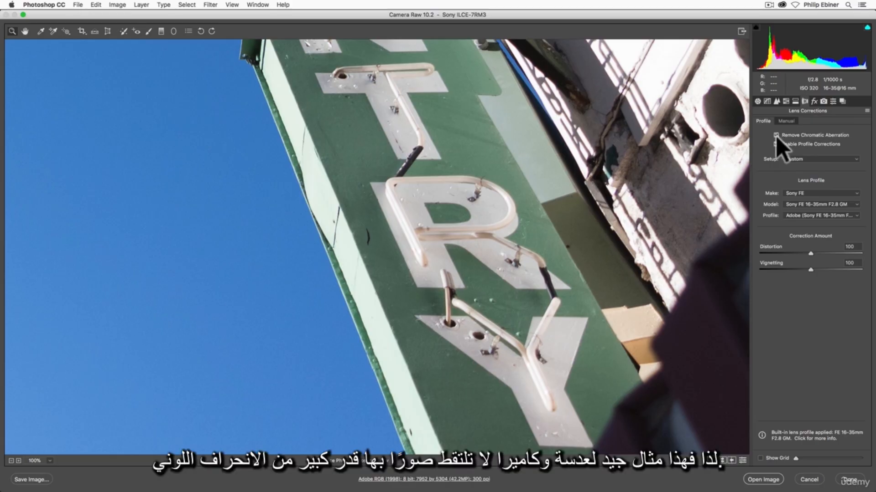
Turn off the lens profile corrections applied to the photo.
alt+click(602, 209)
alt+click(393, 230)
alt+click(387, 225)
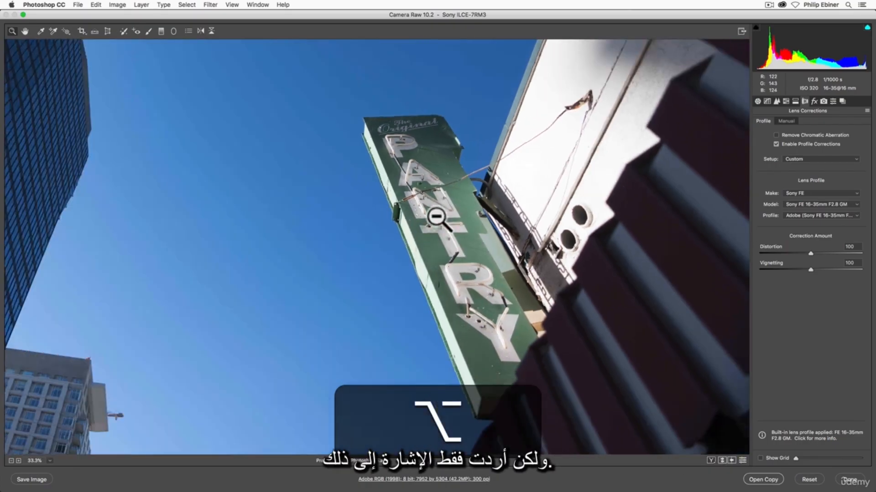
alt+click(344, 246)
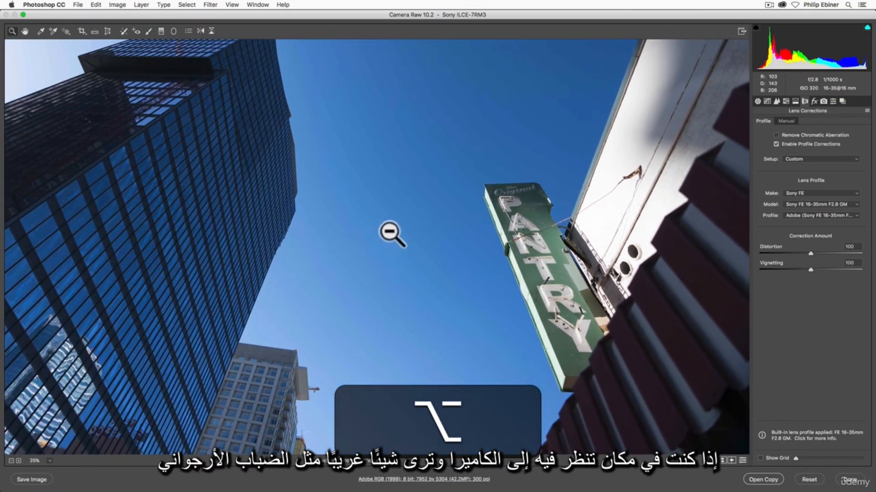
alt+click(440, 218)
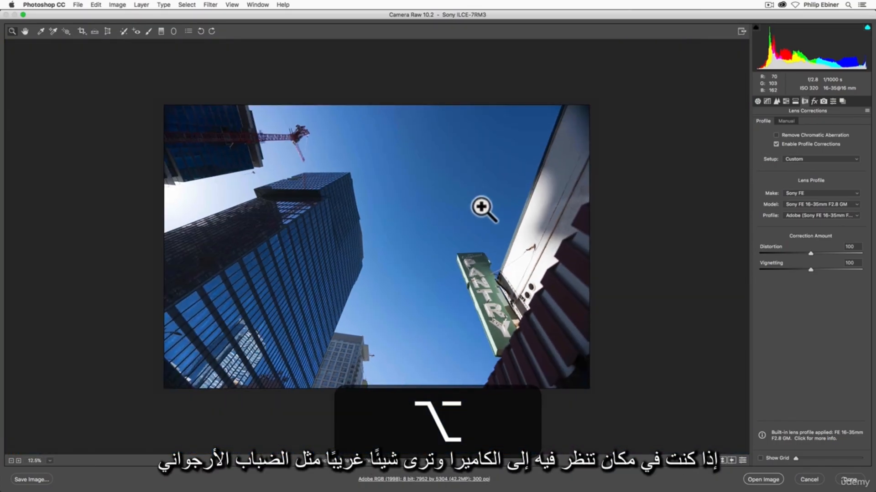
click(438, 230)
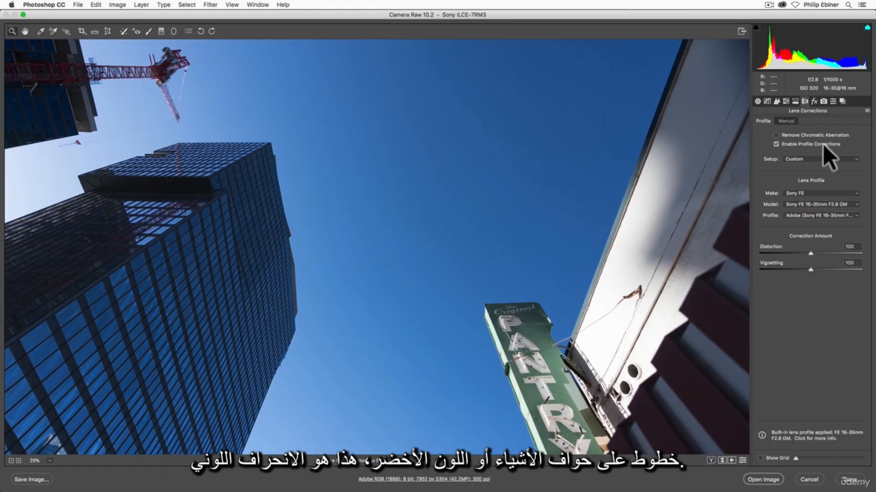
click(775, 135)
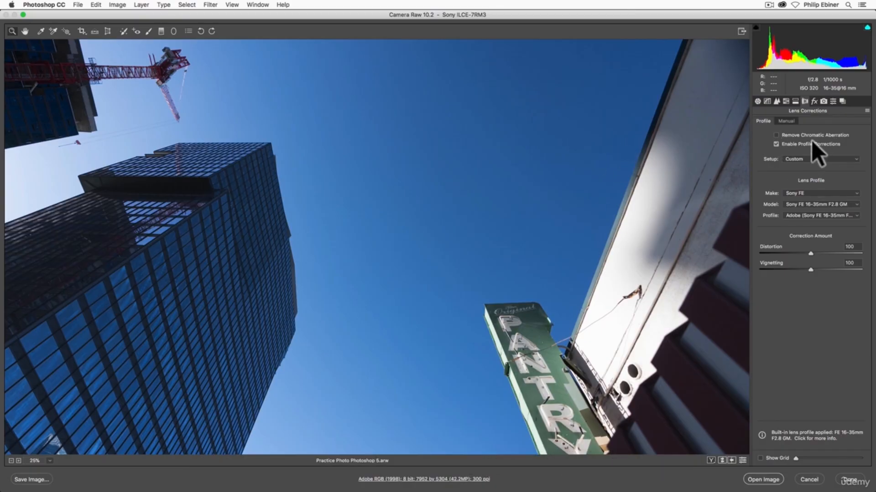
click(783, 120)
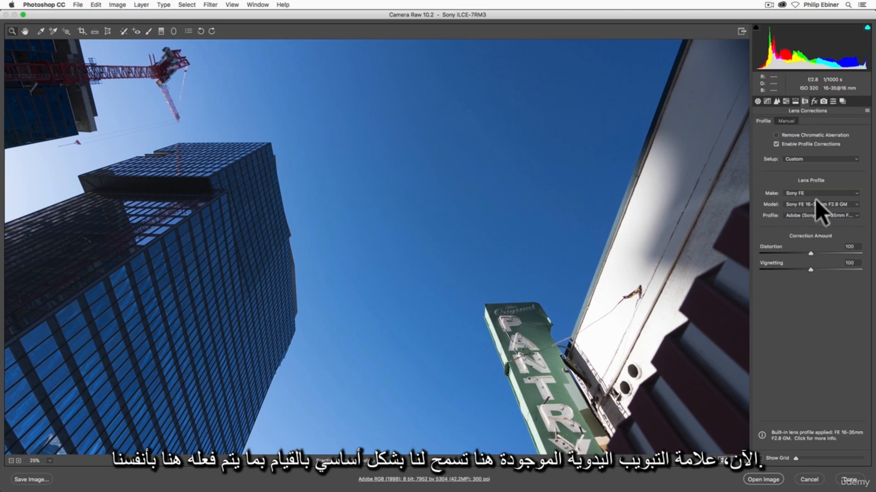
click(776, 144)
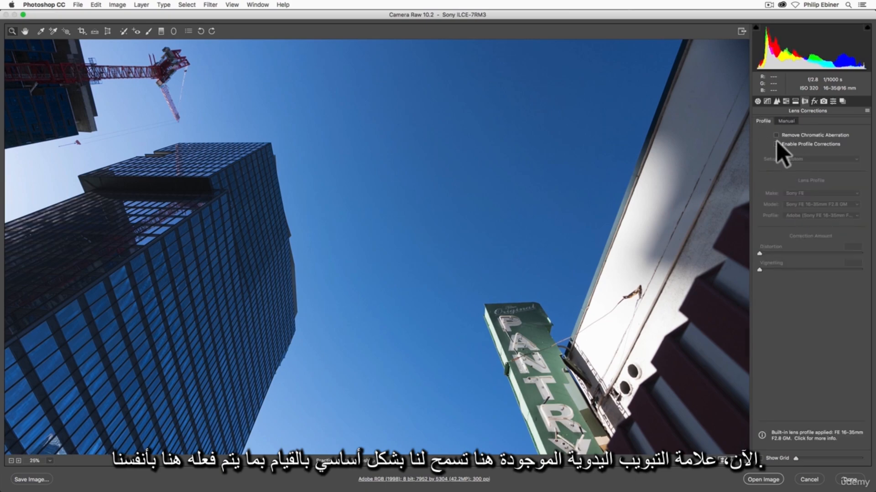
Fit the whole photo in the preview and show the manual lens correction settings.
click(49, 461)
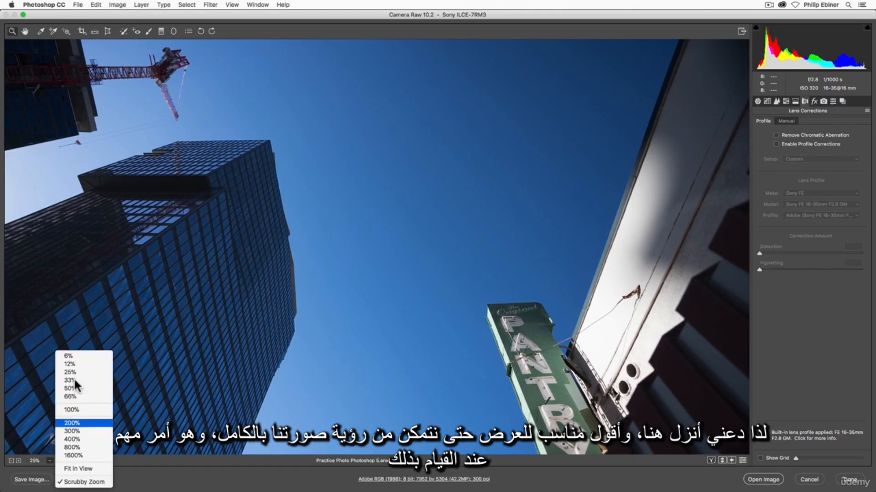
click(78, 469)
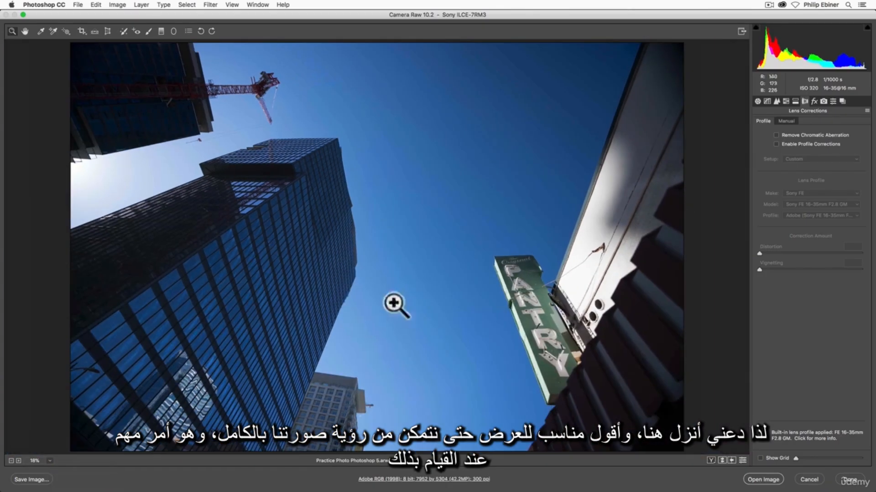
click(783, 120)
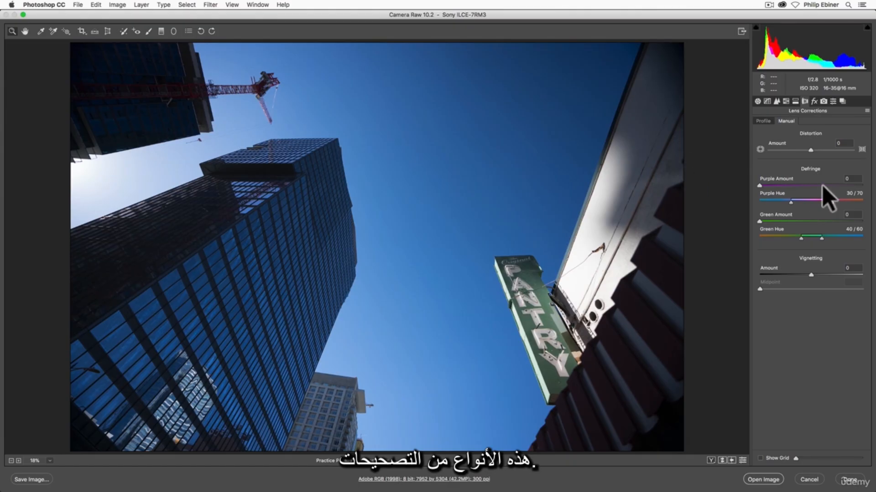
Try strong negative and then positive manual distortion amounts on the photo, and reset the distortion to 0.
drag(811, 151, 769, 148)
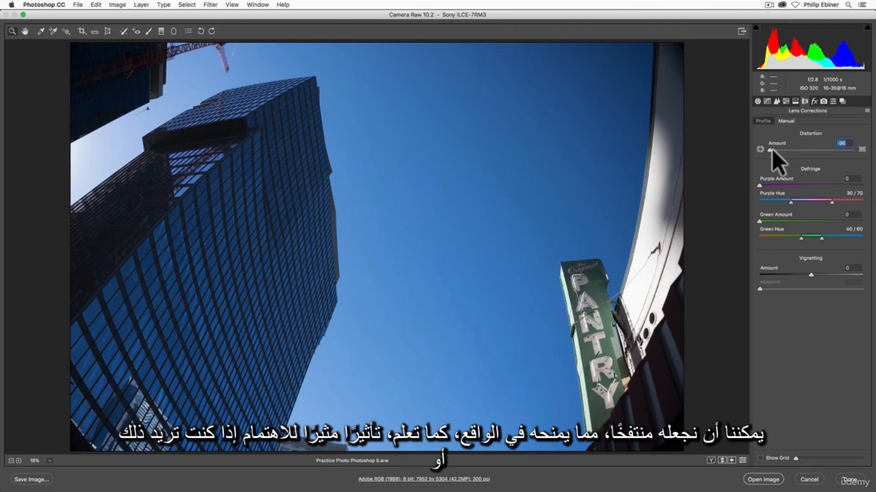
drag(773, 149, 836, 157)
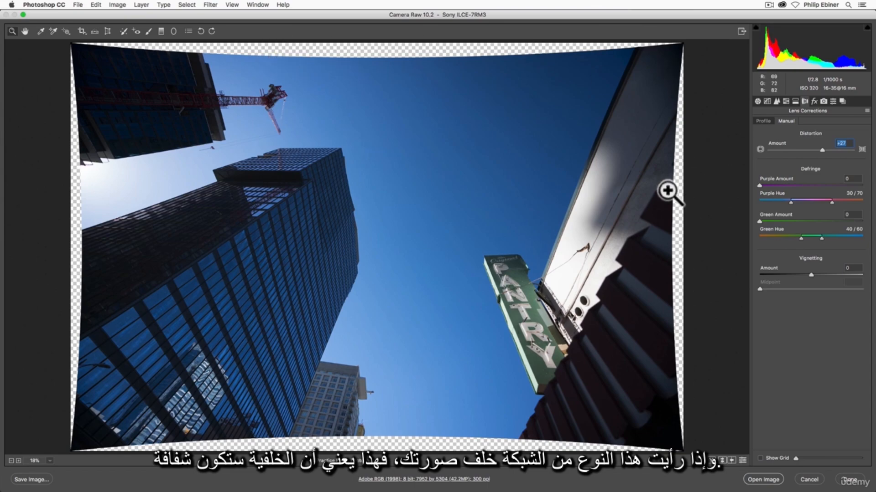
double_click(822, 151)
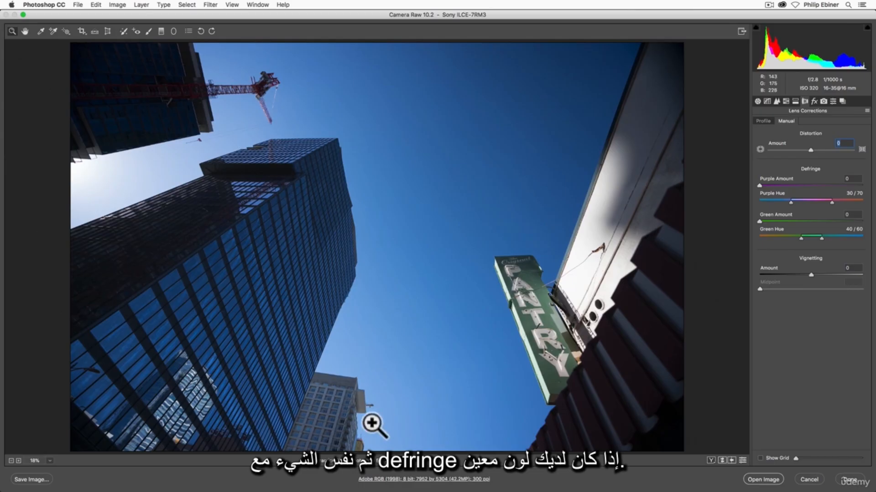
Remove the purple fringe along the gray building's roof edge using Defringe with Purple Amount 15 and Purple Hue 25/77.
click(351, 377)
click(391, 354)
click(361, 297)
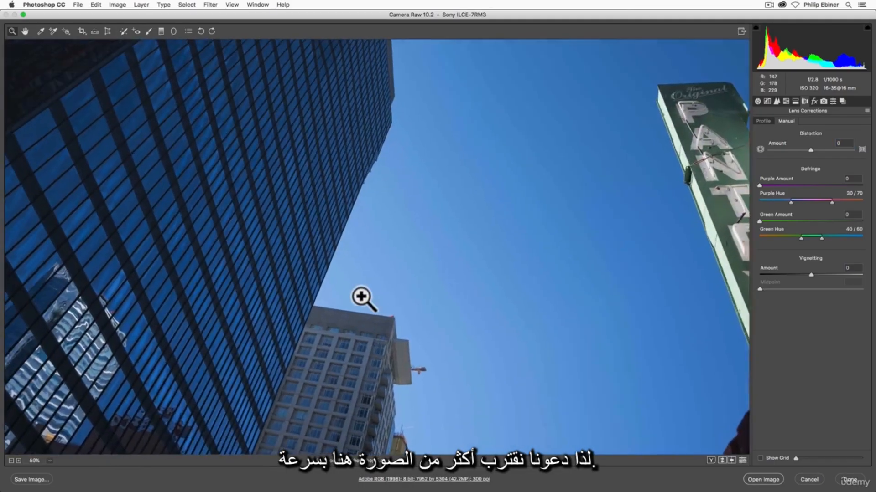
click(387, 289)
click(395, 260)
click(313, 256)
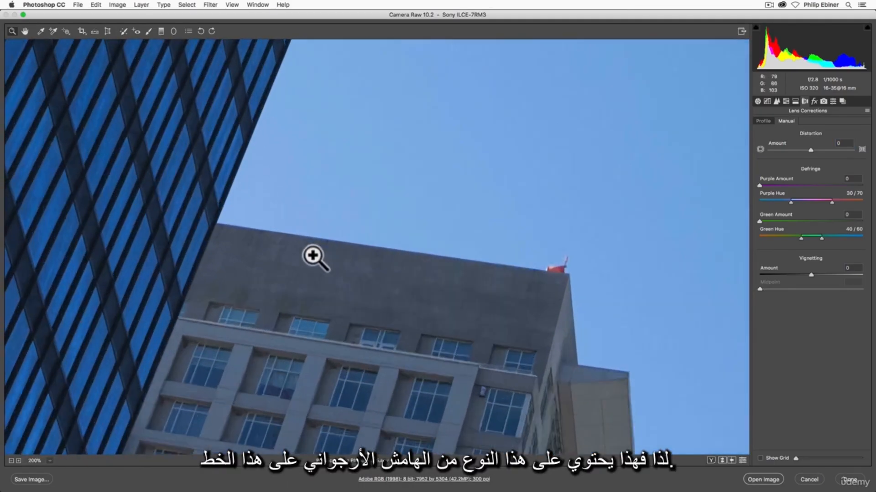
click(416, 254)
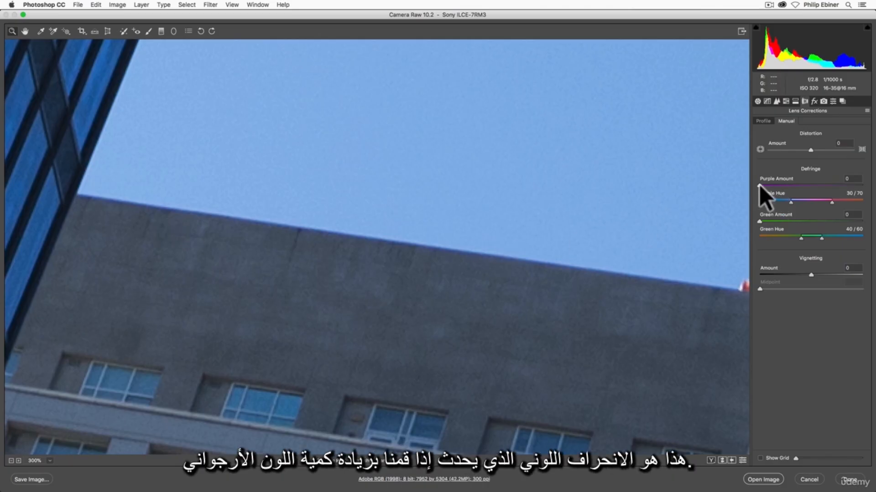
drag(759, 185, 869, 189)
double_click(858, 185)
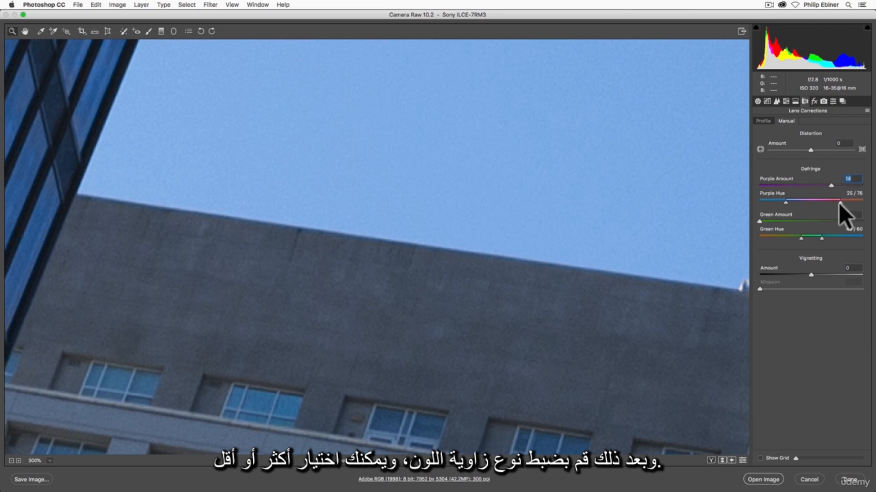
drag(829, 203, 729, 190)
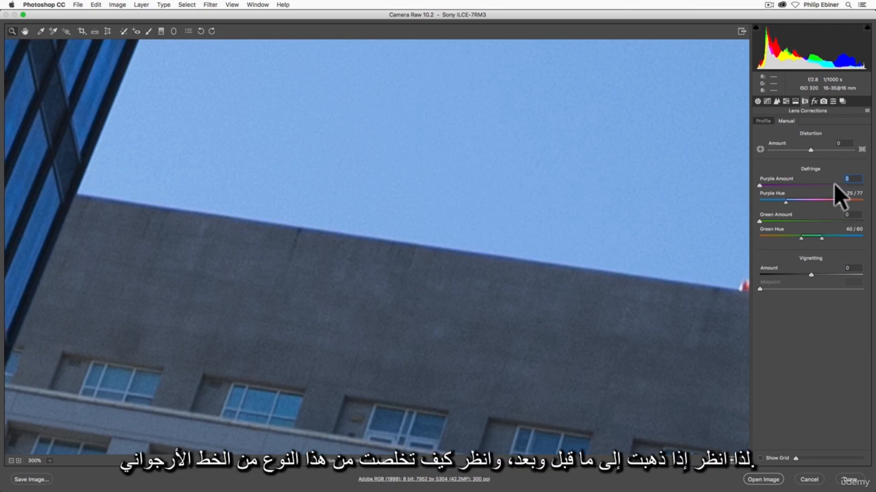
click(834, 186)
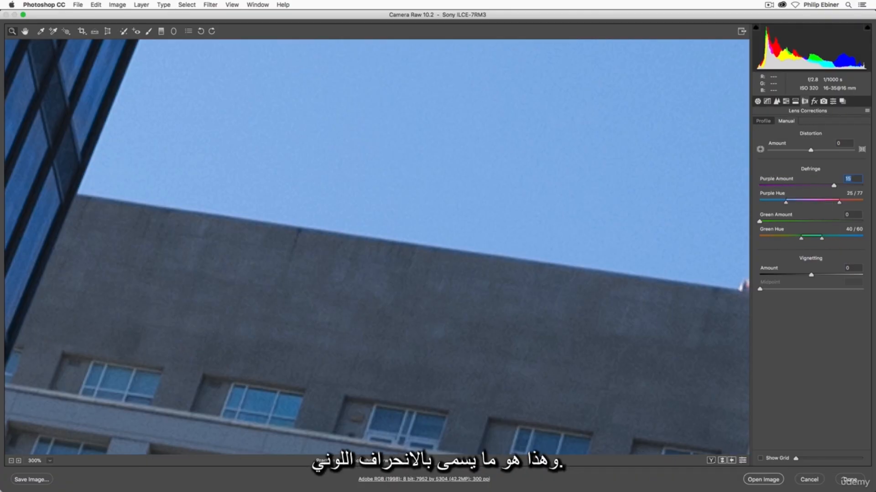
Brighten the whole photo's corners with a manual lens vignetting amount of +100 and a midpoint of 15.
click(49, 461)
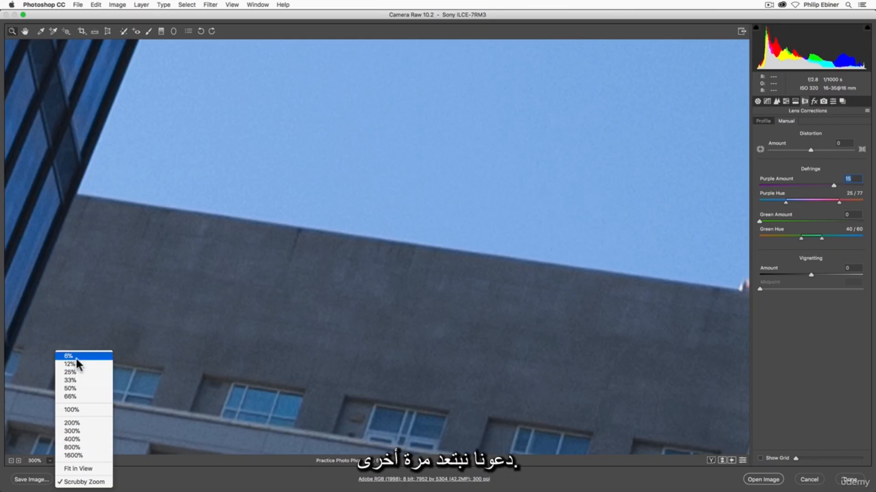
click(94, 469)
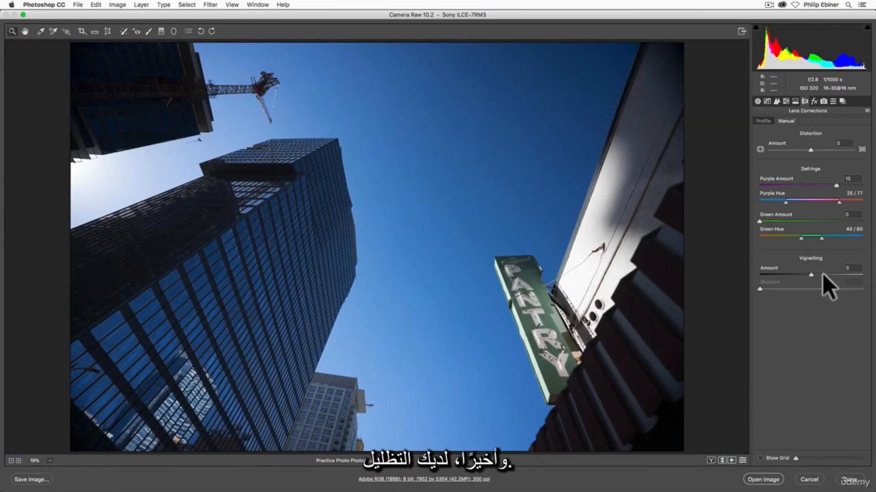
drag(811, 275, 771, 296)
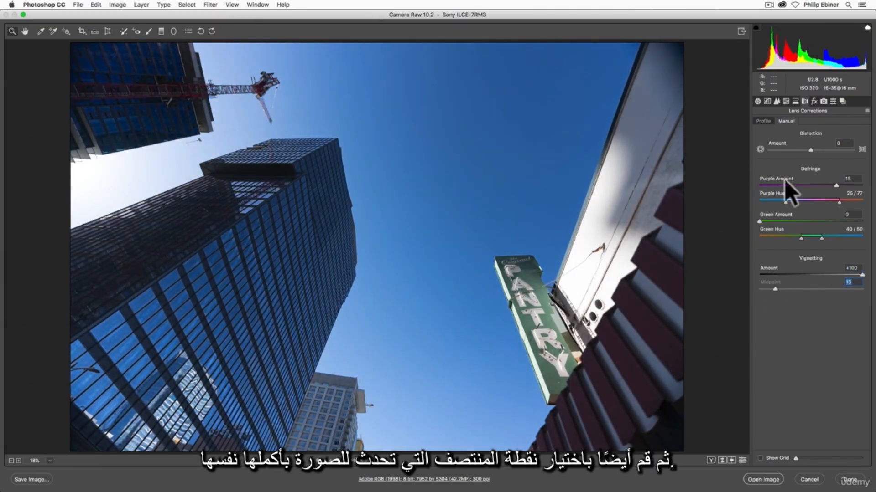
Review the Post Crop Vignetting effect settings, and compare the manual and profile lens correction settings, ending on the profile ones.
click(815, 101)
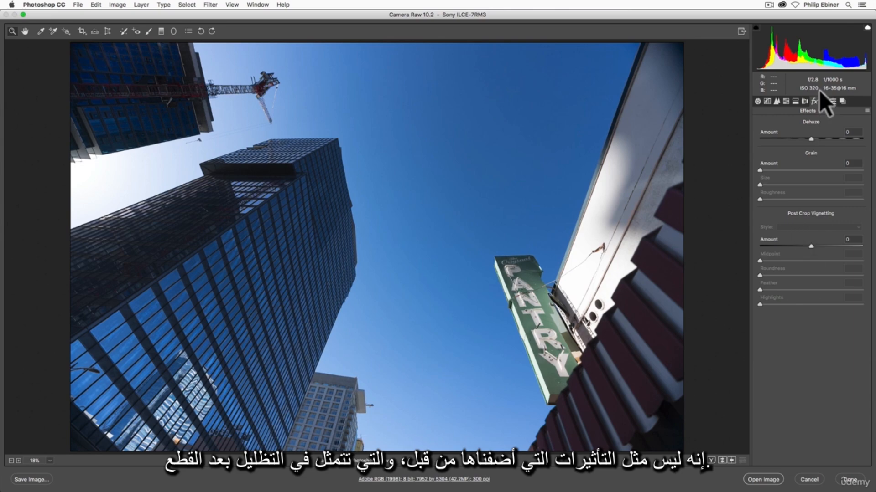
click(805, 101)
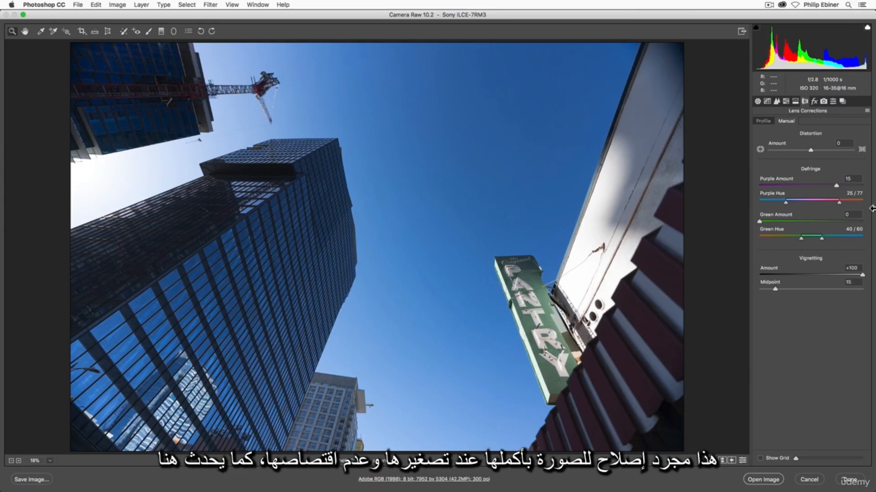
click(764, 121)
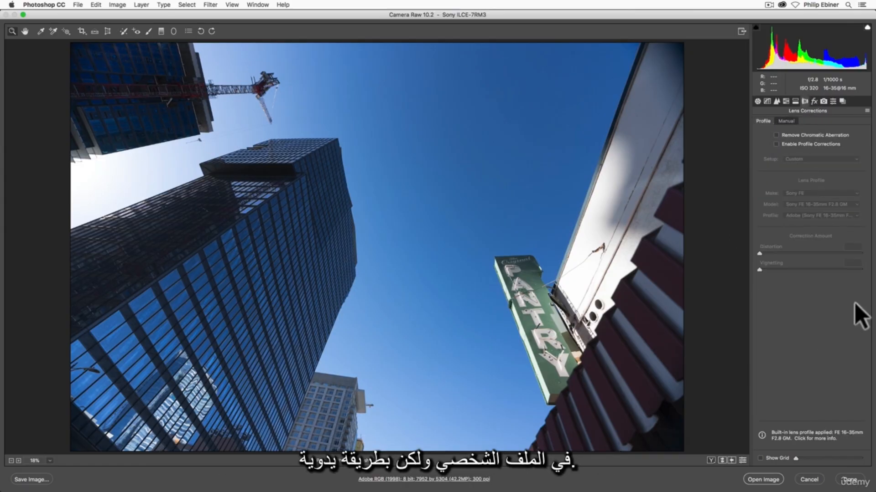
click(789, 121)
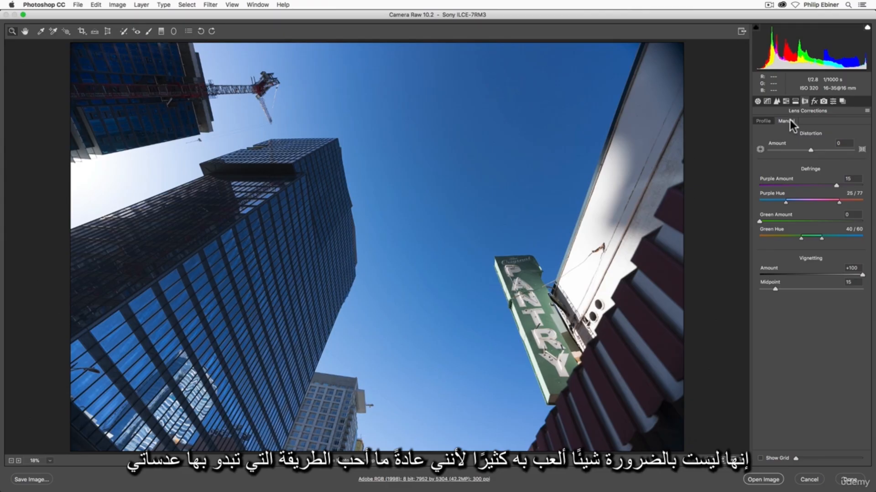
click(766, 119)
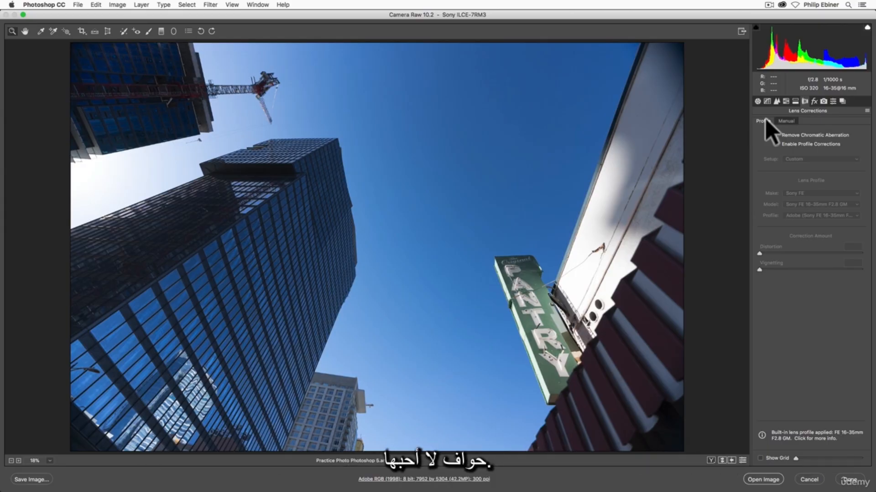